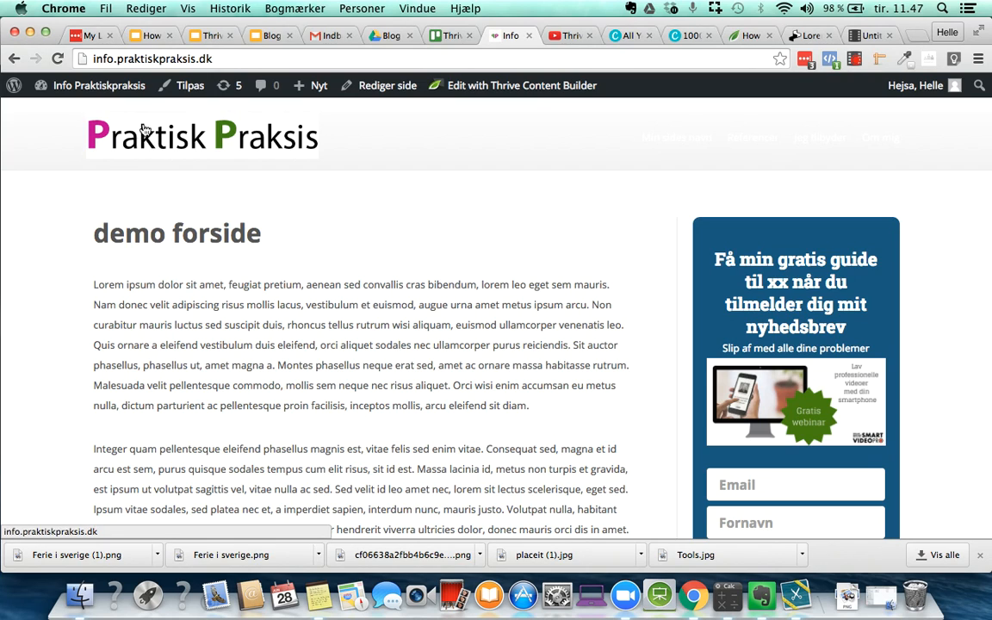
- Open the site's theme customizer from the dashboard and go to its Fonts settings
mouse_move(86, 86)
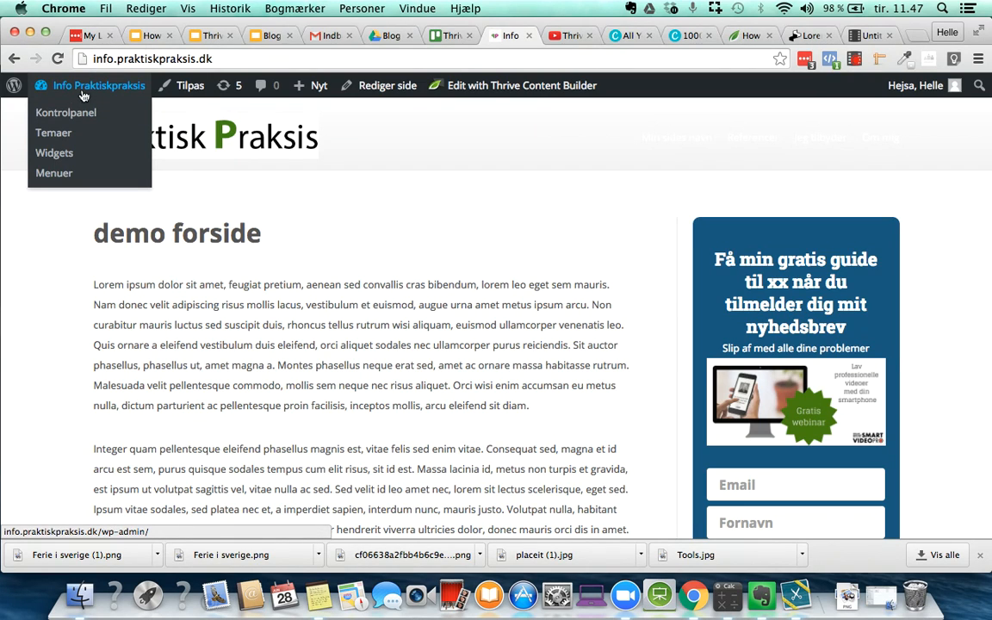
click(72, 121)
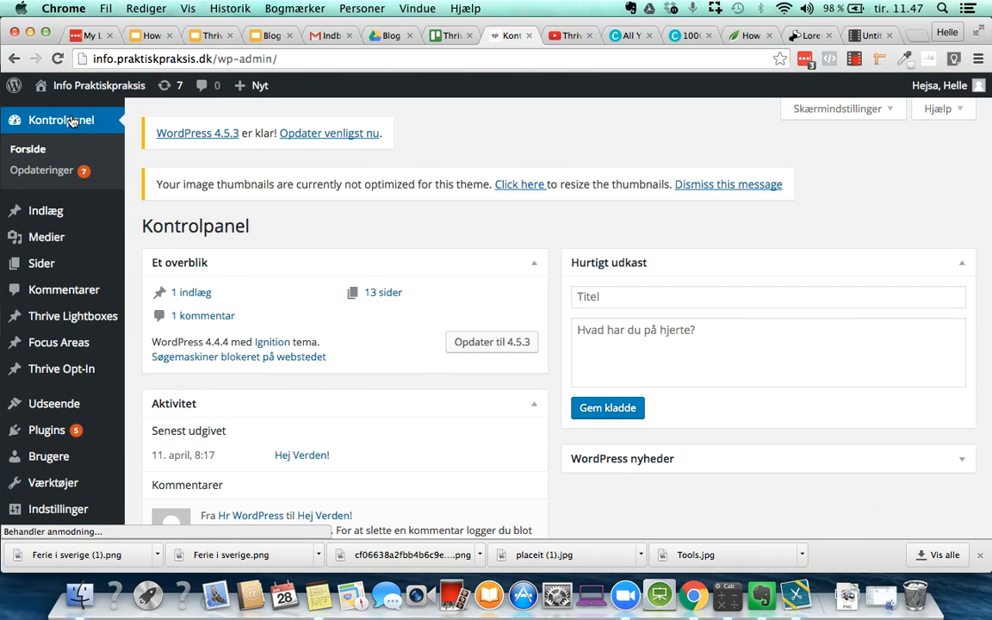
mouse_move(77, 405)
click(157, 411)
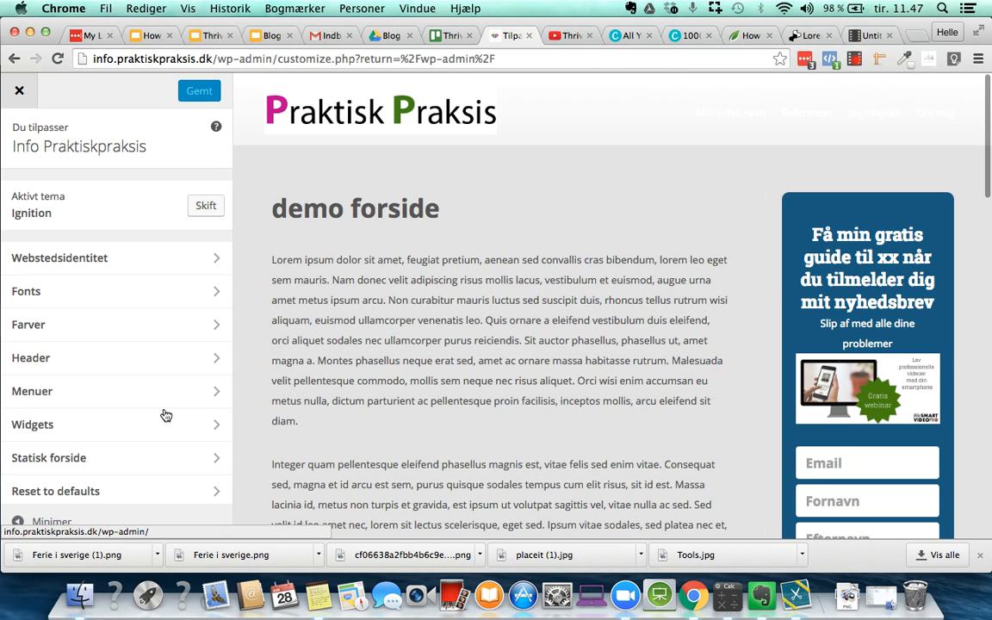
click(131, 295)
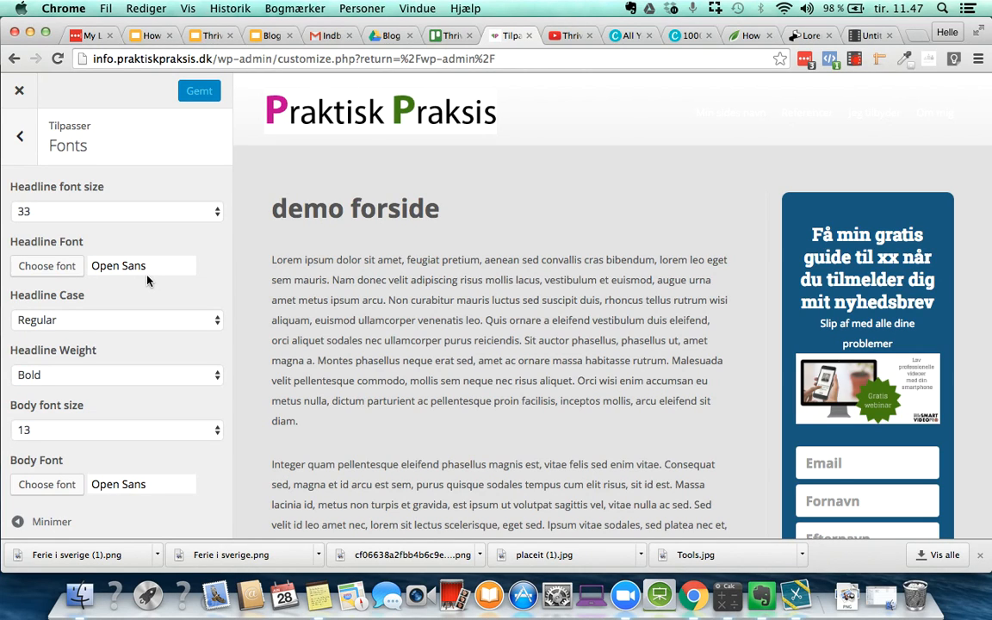
- Set the headline font size to 28
scroll(178, 287, down, 2)
scroll(177, 287, up, 2)
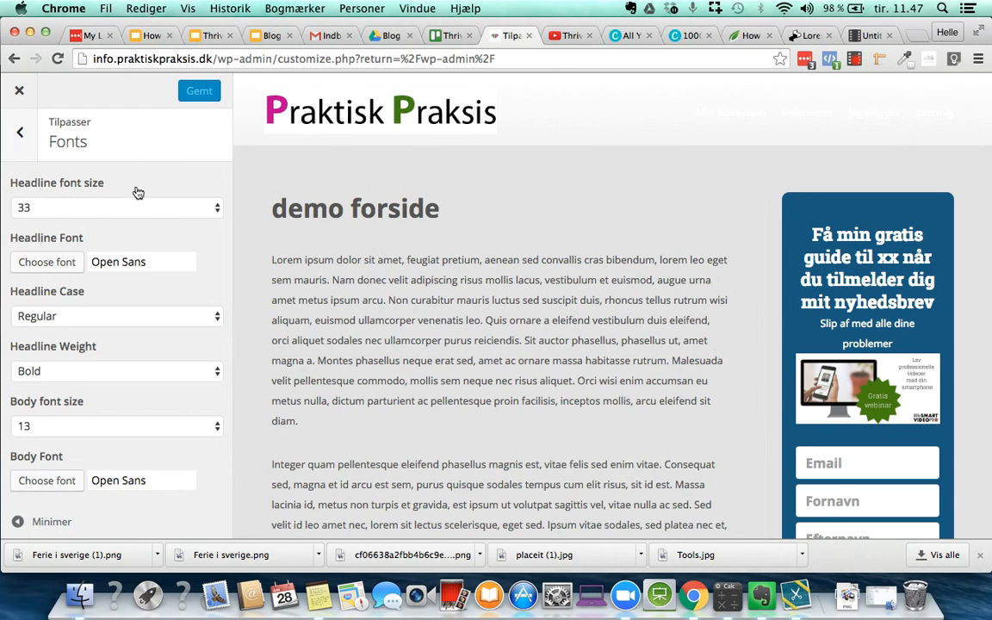
click(74, 207)
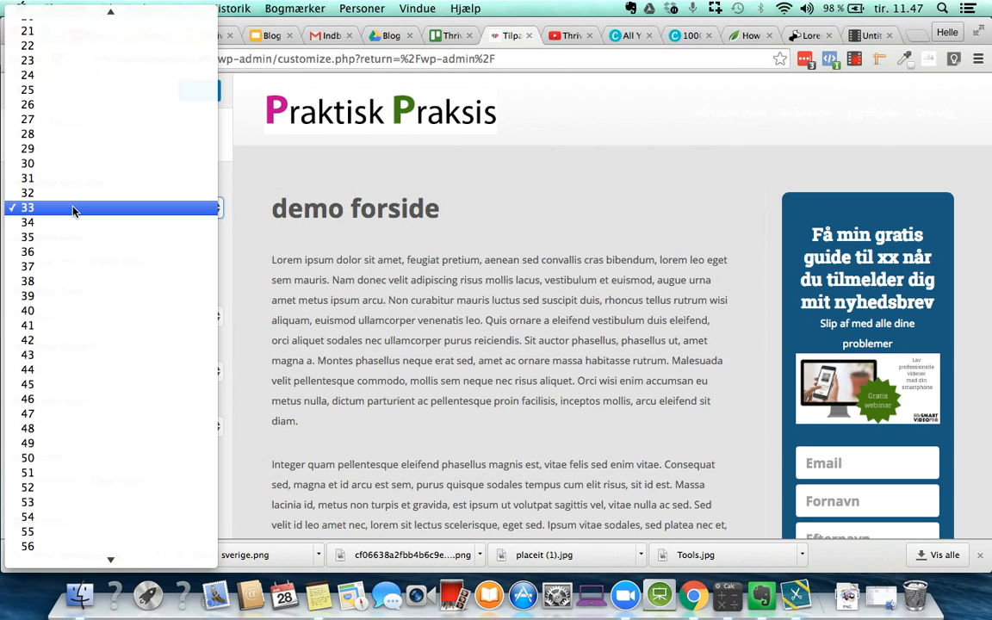
click(70, 134)
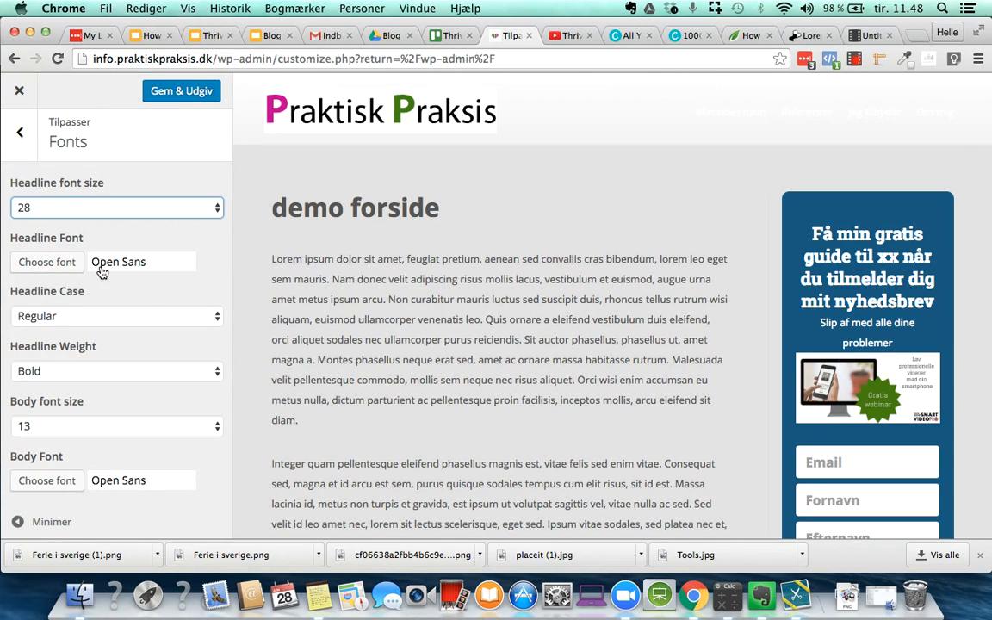
- Try a body font size of 14, and set it to 16
scroll(157, 302, down, 1)
scroll(157, 302, down, 3)
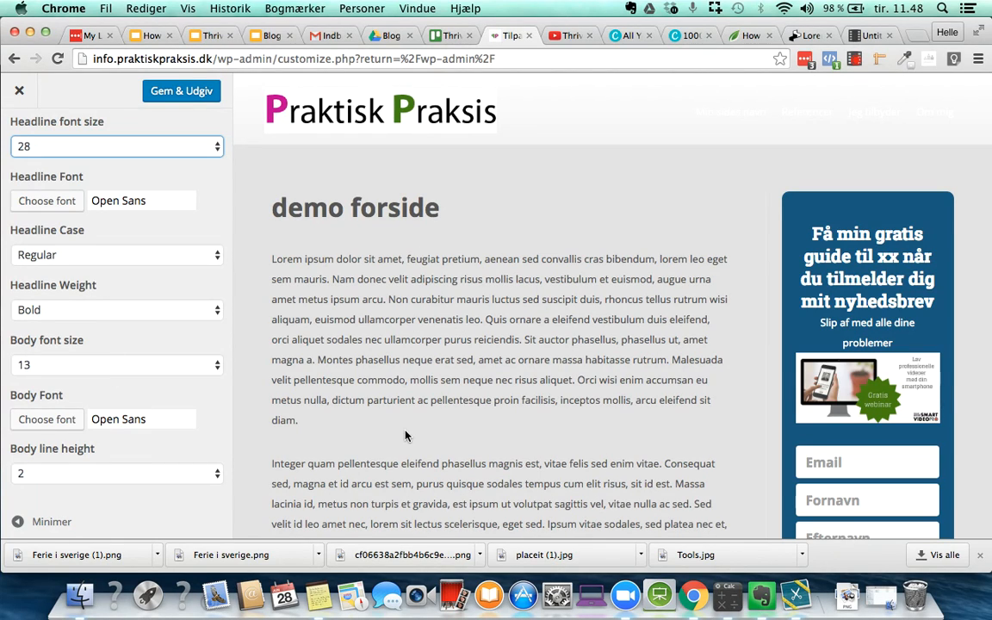
scroll(410, 429, down, 5)
scroll(405, 435, up, 8)
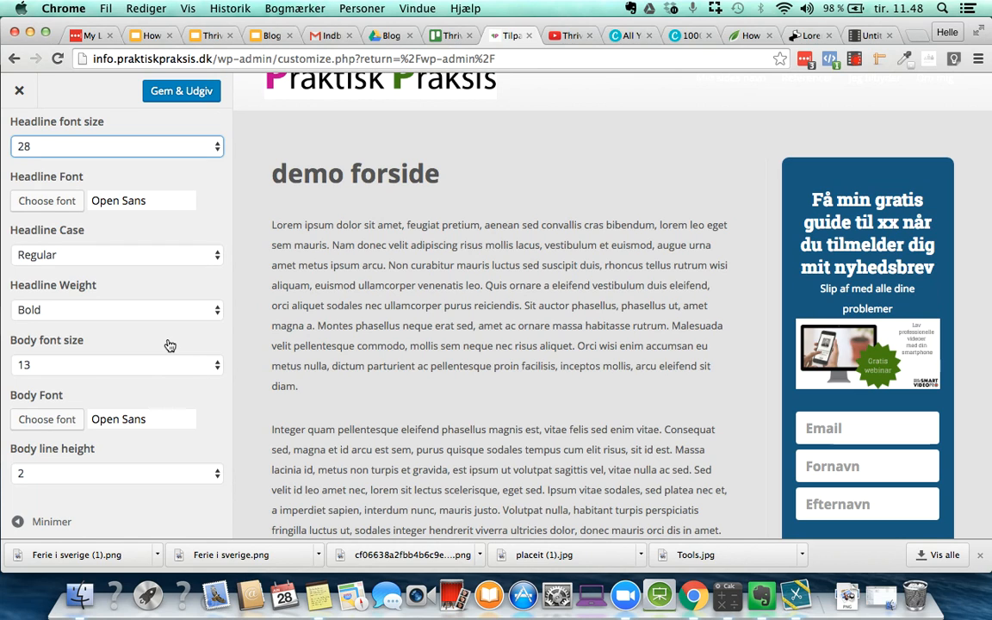
click(215, 368)
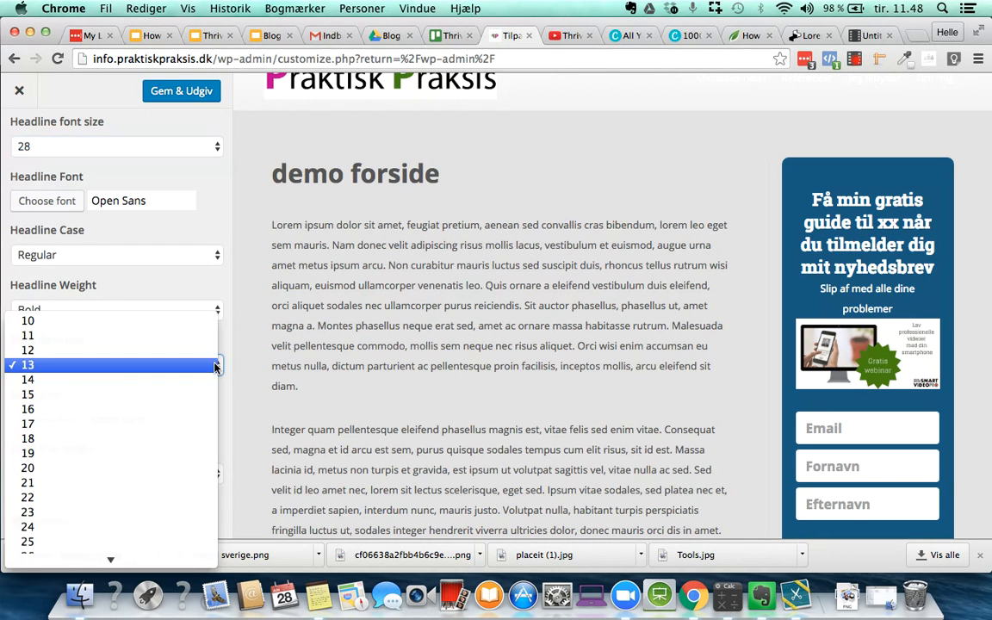
click(195, 382)
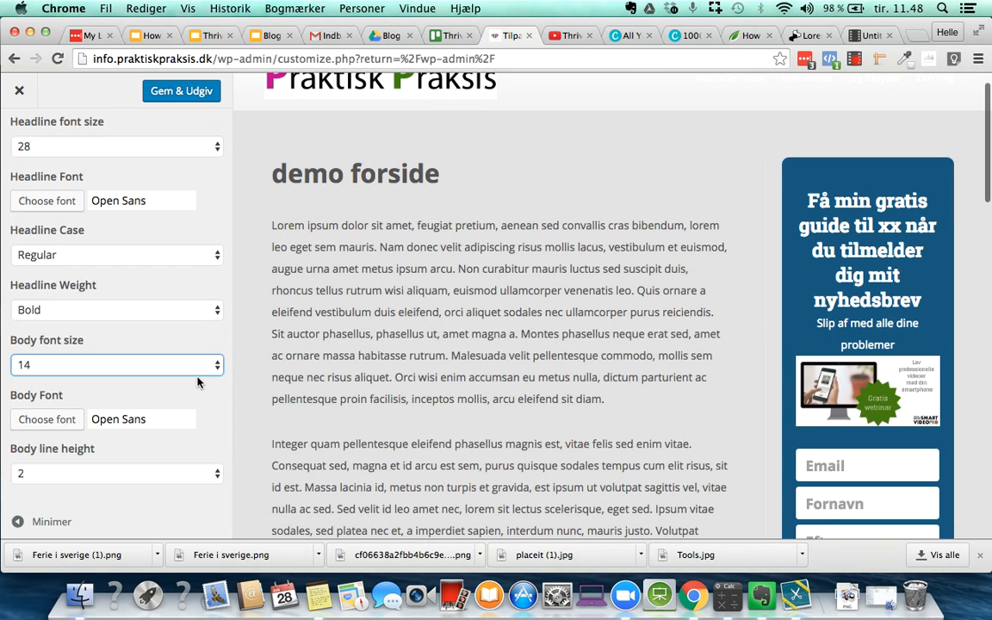
click(208, 365)
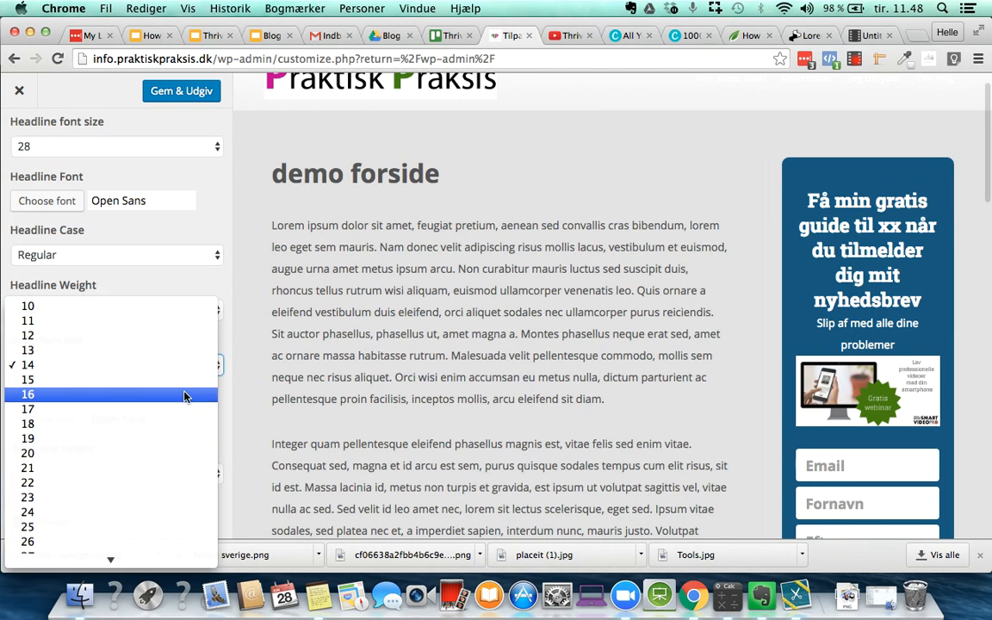
click(184, 394)
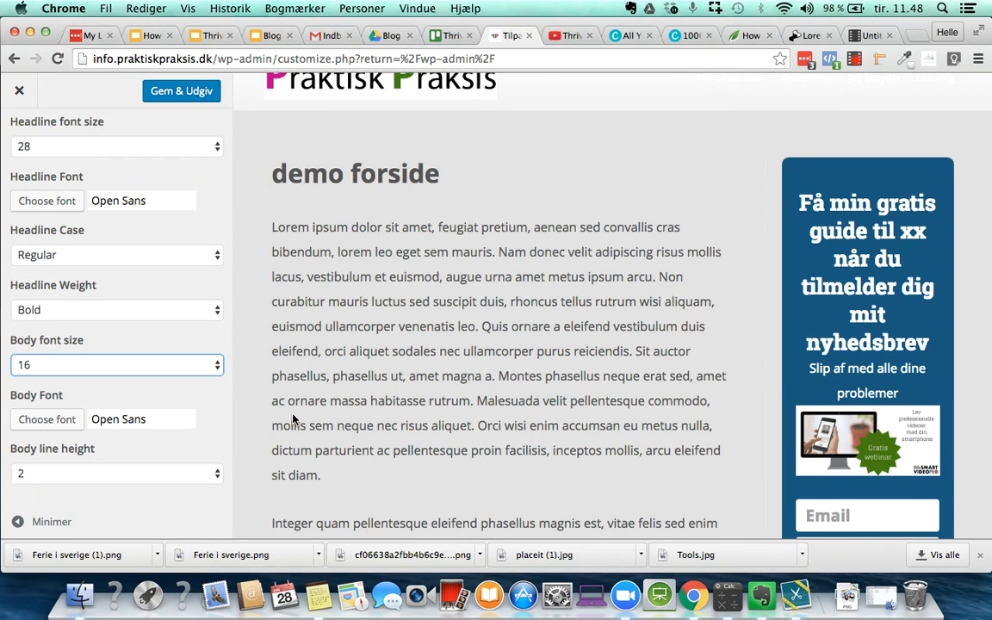
- Try body line heights of 1 and 1.2, and set the line height to 1.3
scroll(213, 412, up, 1)
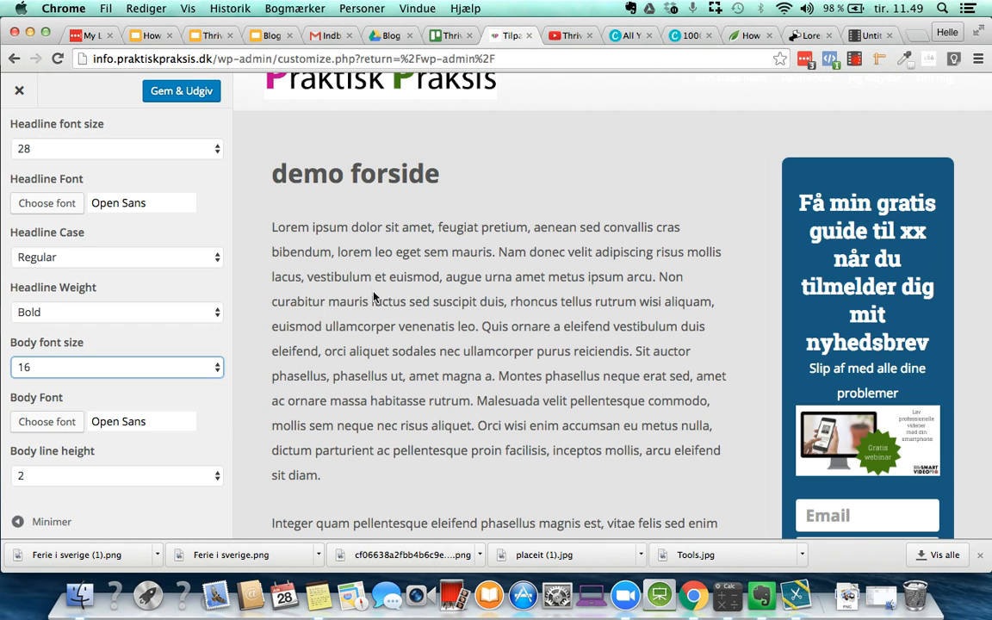
scroll(386, 379, down, 2)
scroll(384, 383, down, 3)
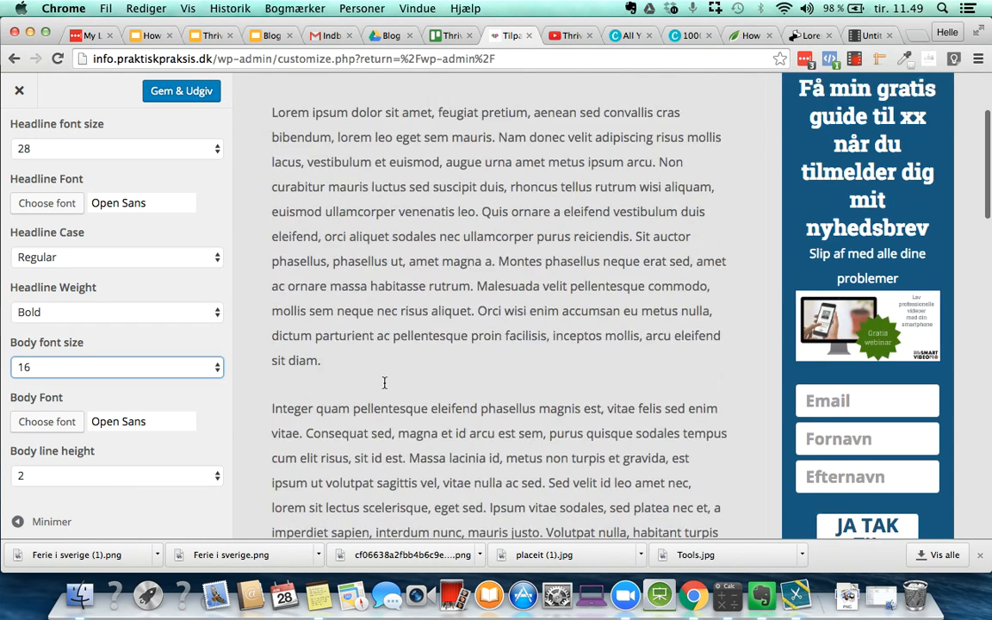
scroll(386, 380, up, 4)
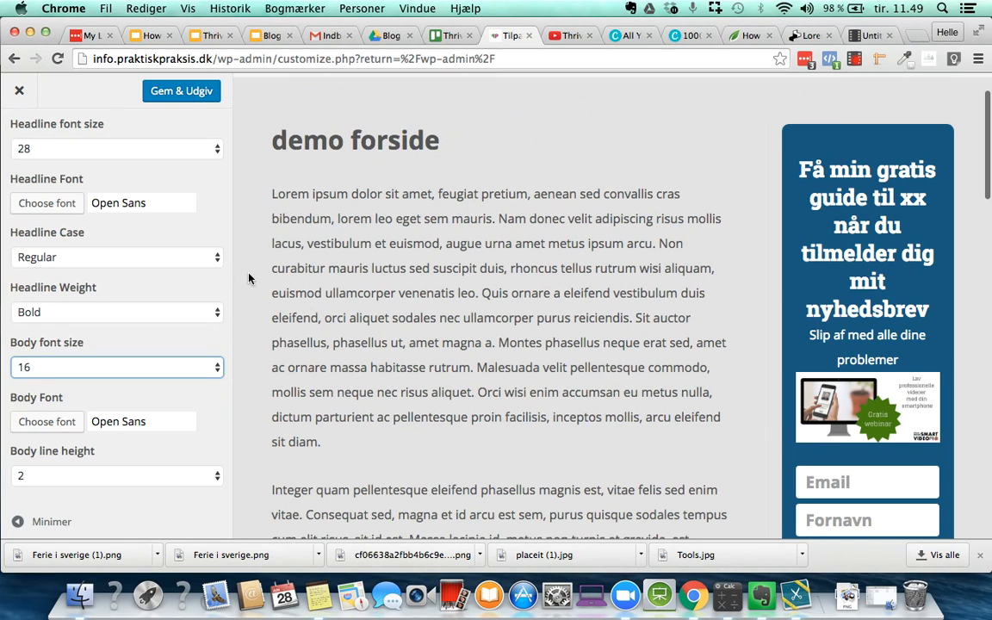
click(199, 478)
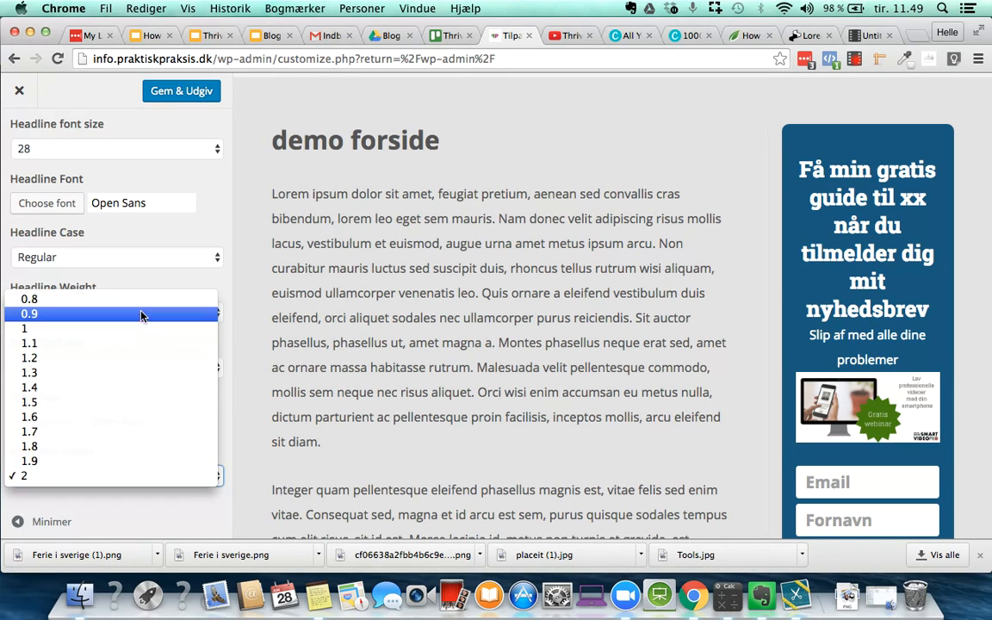
click(141, 335)
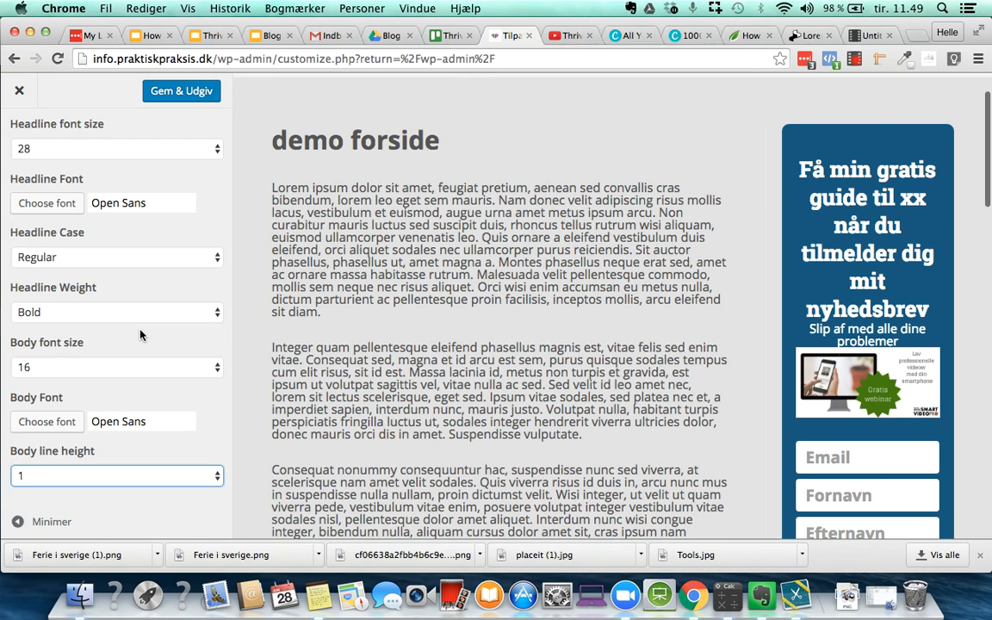
click(214, 479)
click(184, 506)
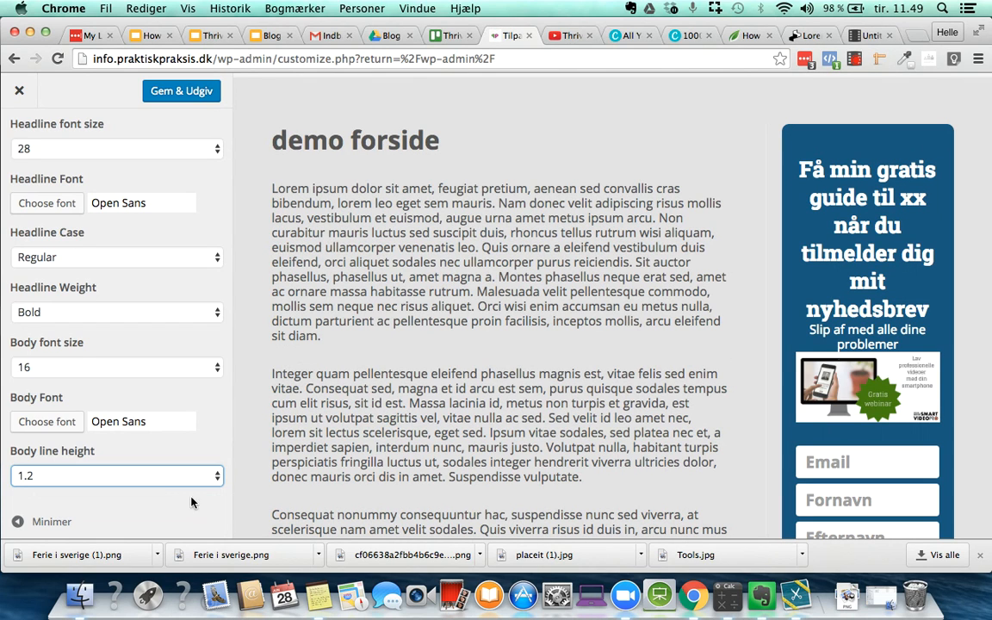
click(205, 485)
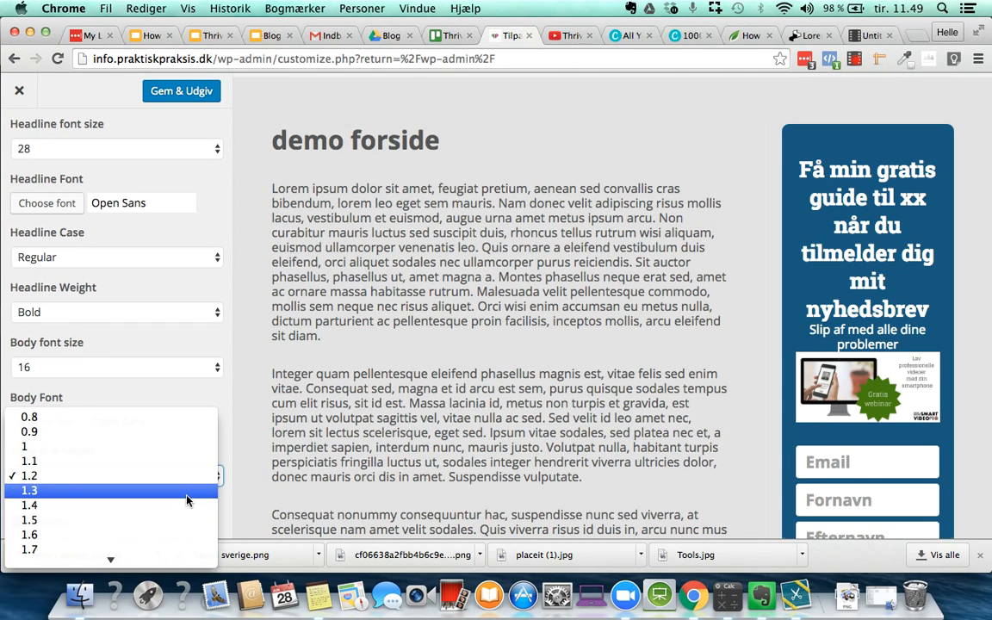
click(187, 490)
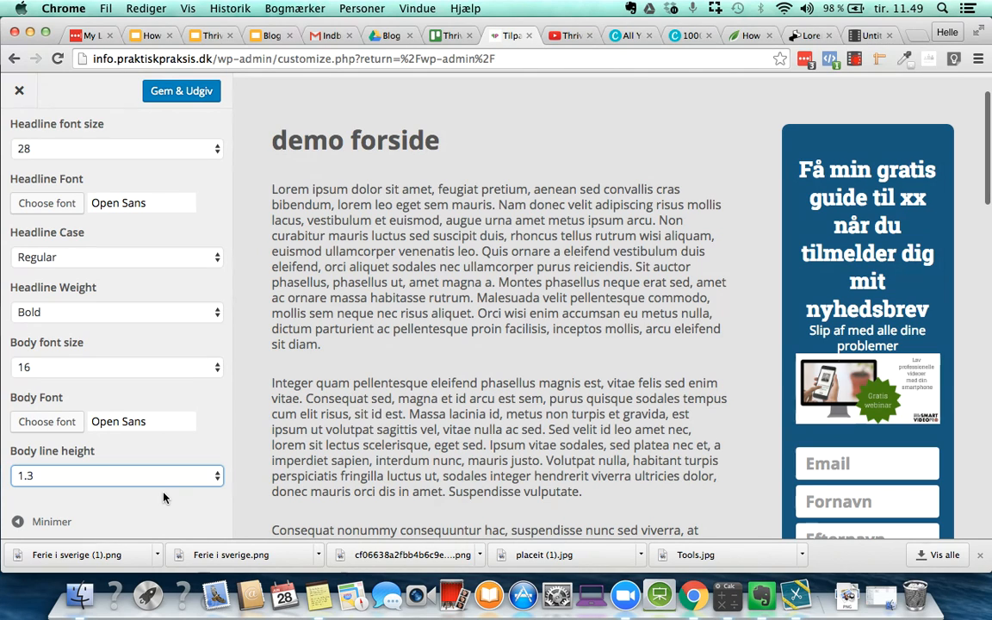
- Open the font chooser for the body font and select Raleway among the recommended fonts
scroll(164, 498, down, 1)
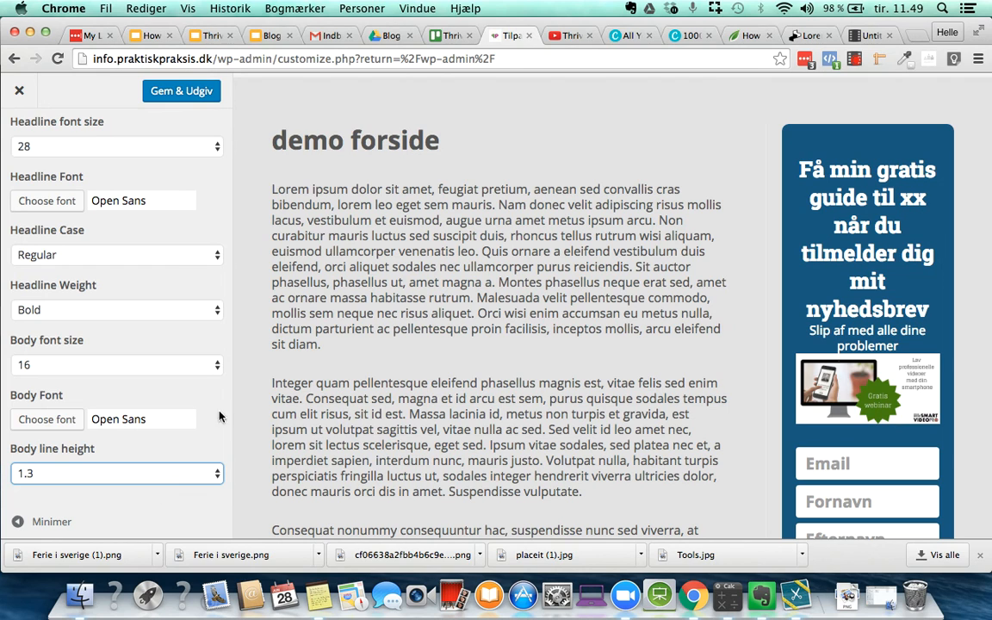
click(47, 419)
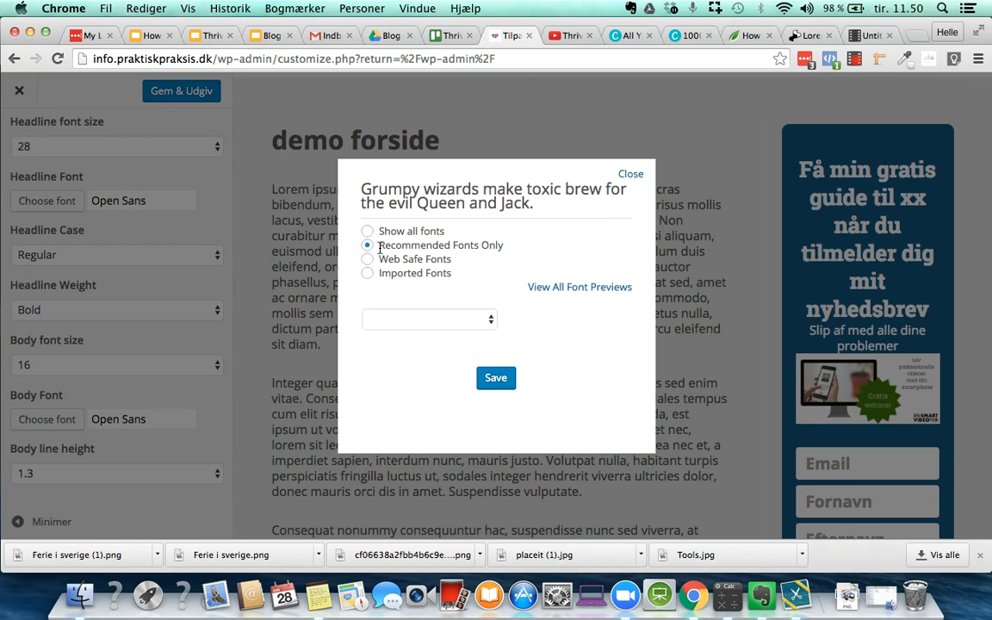
click(492, 322)
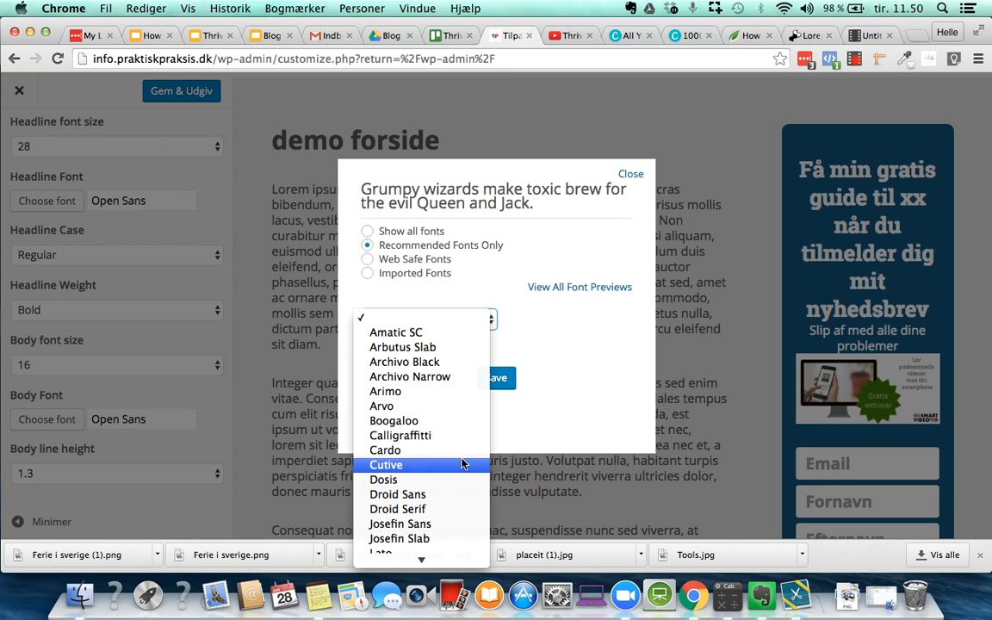
scroll(463, 464, down, 5)
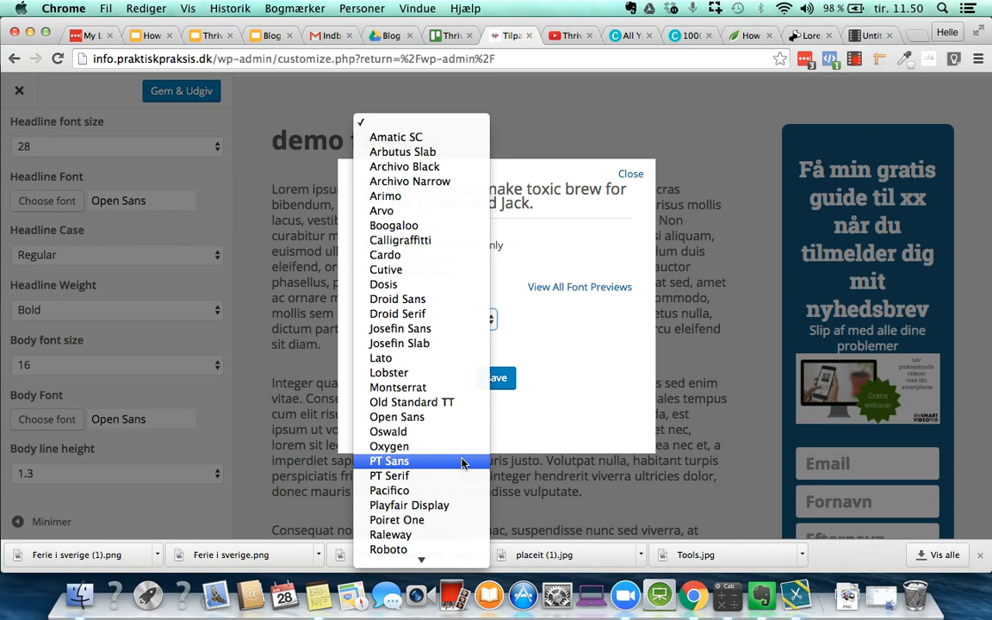
scroll(462, 464, down, 3)
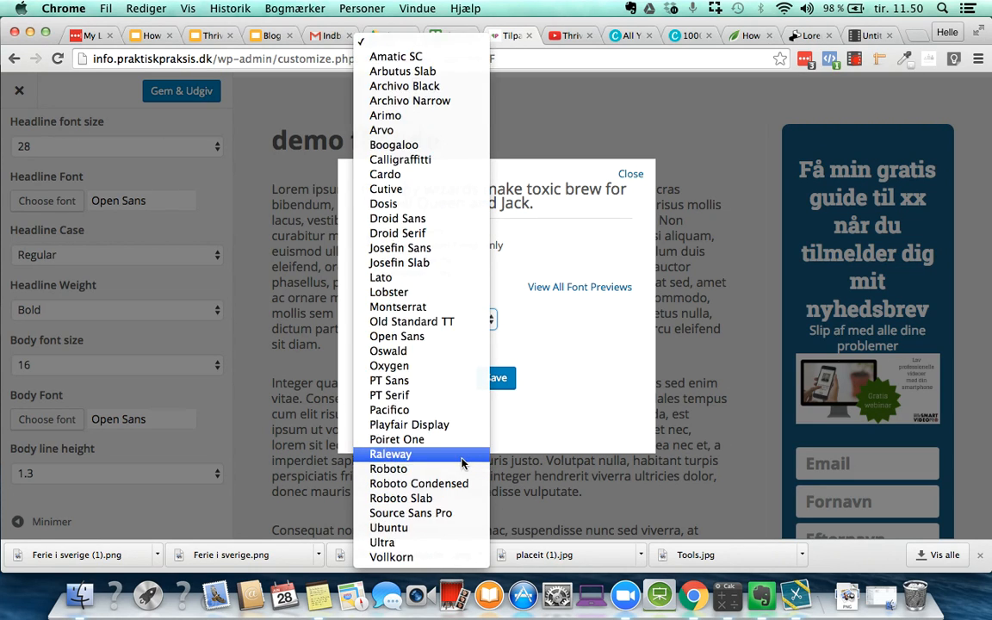
click(392, 454)
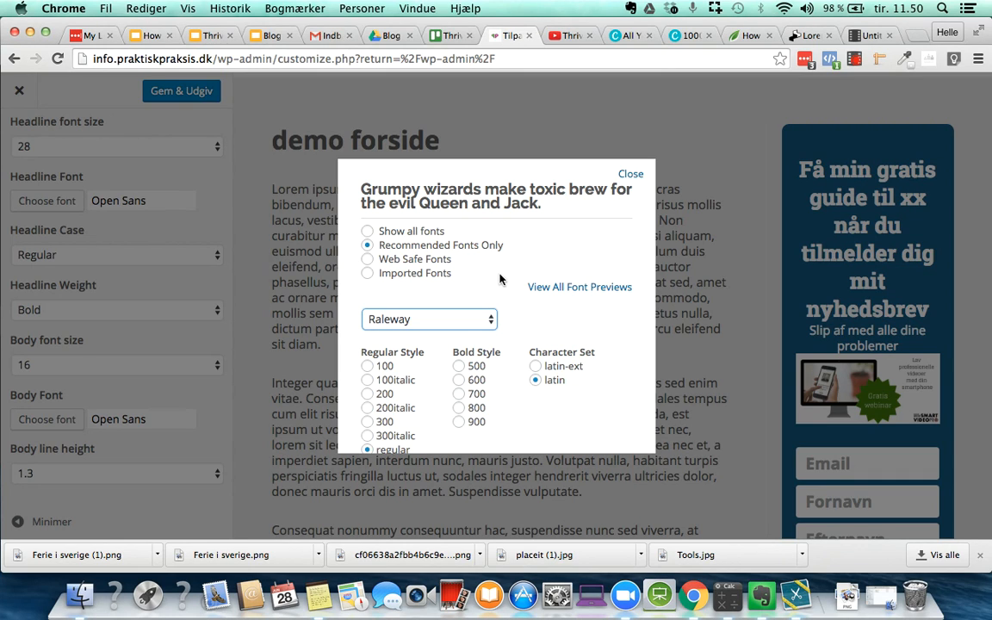
- Preview Raleway in the regular styles 300 and 200
scroll(537, 420, down, 2)
scroll(537, 420, down, 1)
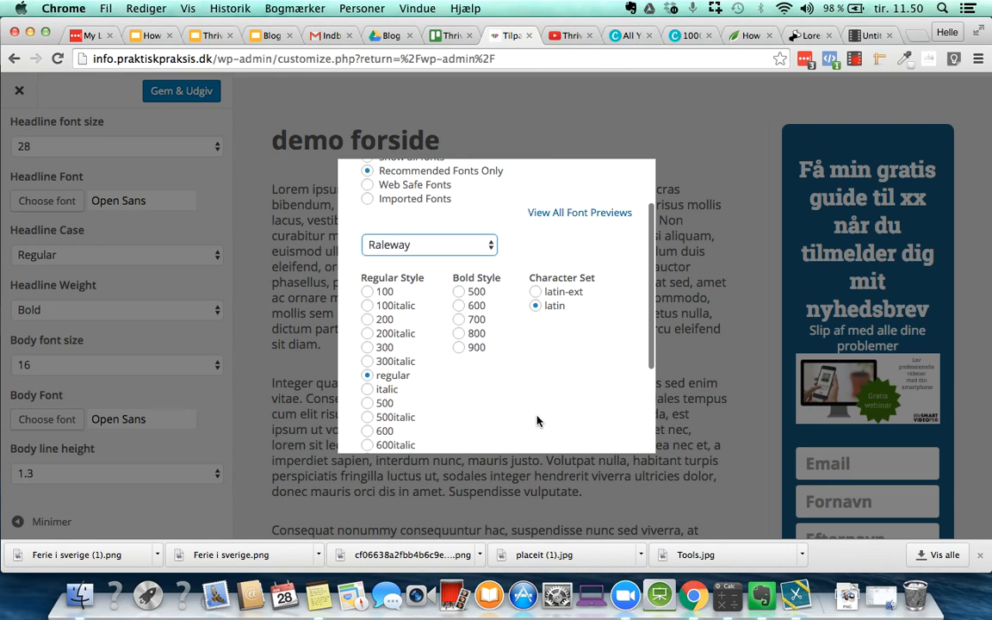
click(367, 349)
scroll(465, 383, up, 3)
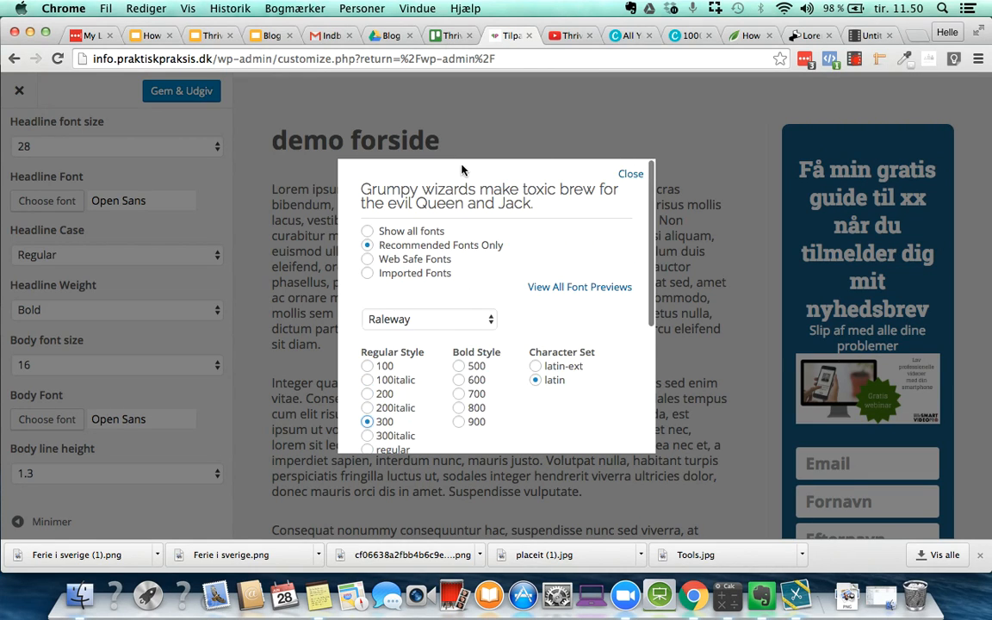
scroll(394, 353, down, 3)
click(368, 325)
scroll(451, 326, up, 3)
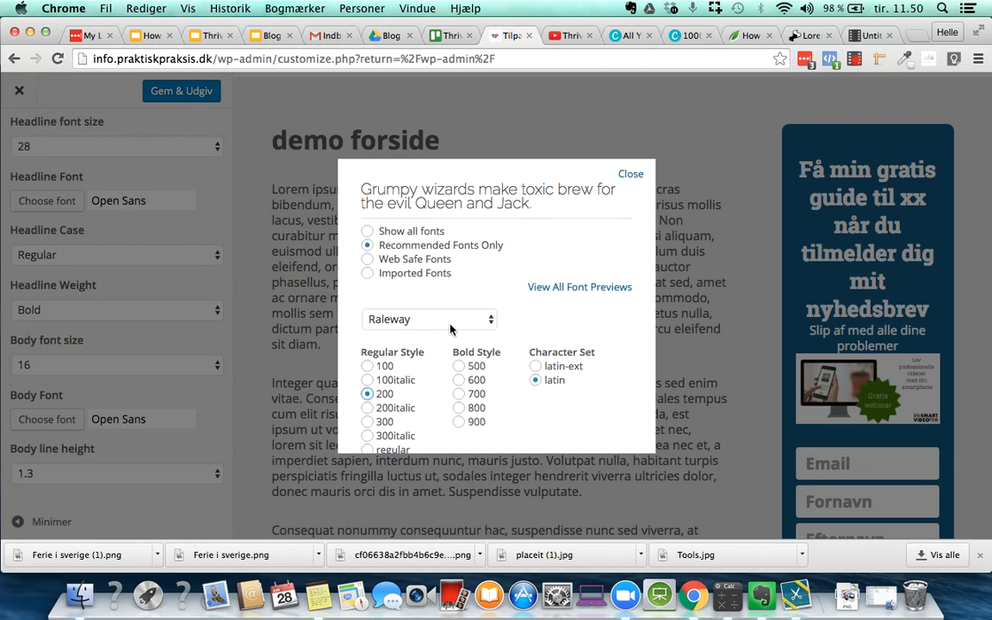
- Preview Raleway's italic styles, including 100italic, 200italic, 300italic and a heavier one
click(368, 380)
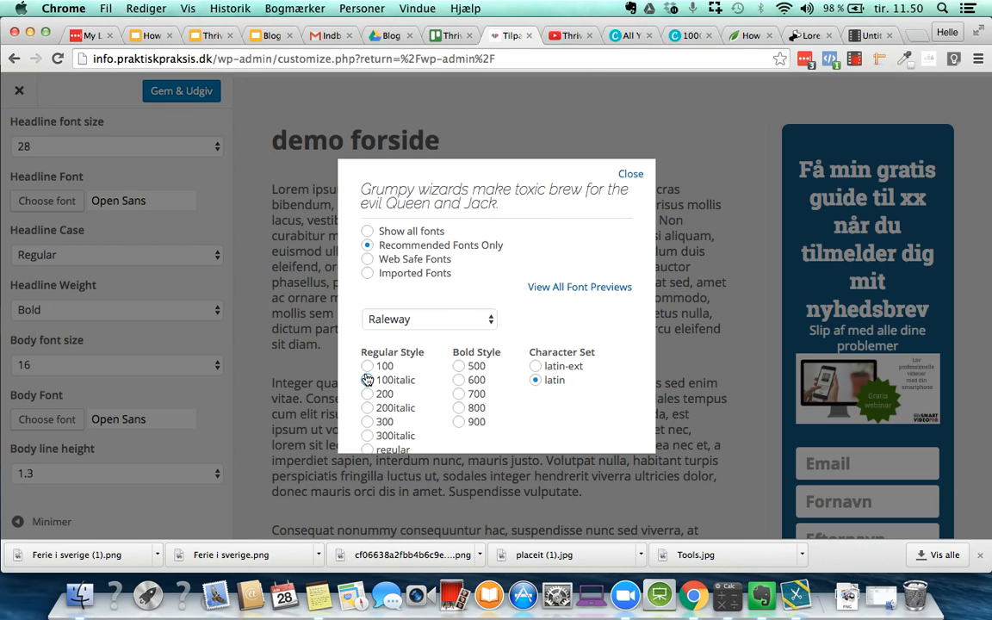
click(368, 408)
click(368, 436)
scroll(412, 426, down, 5)
click(367, 418)
scroll(449, 411, up, 5)
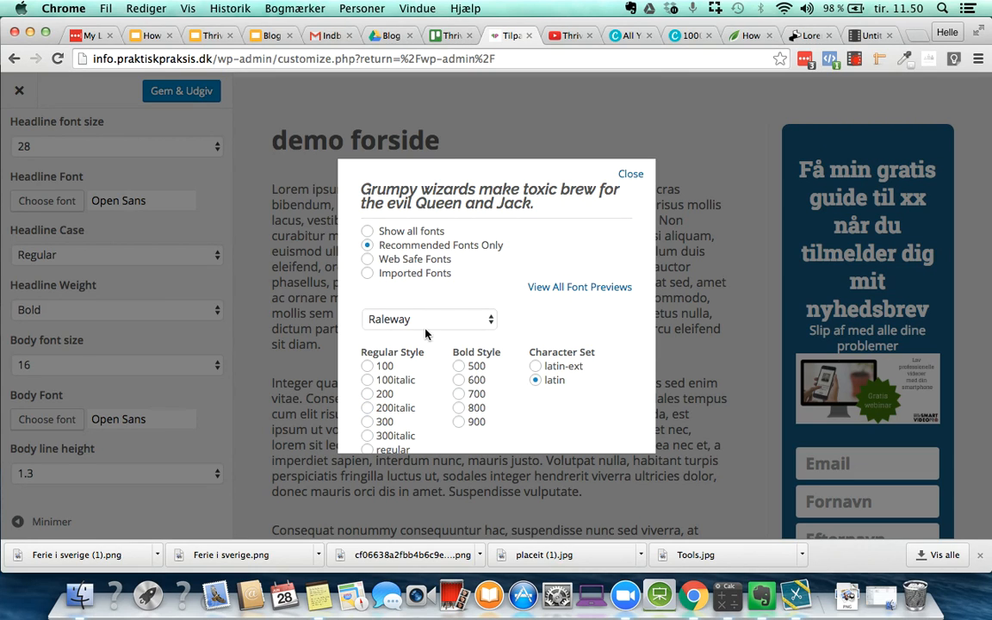
- Try Vollkorn and Arvo from the recommended fonts as the body font
click(474, 321)
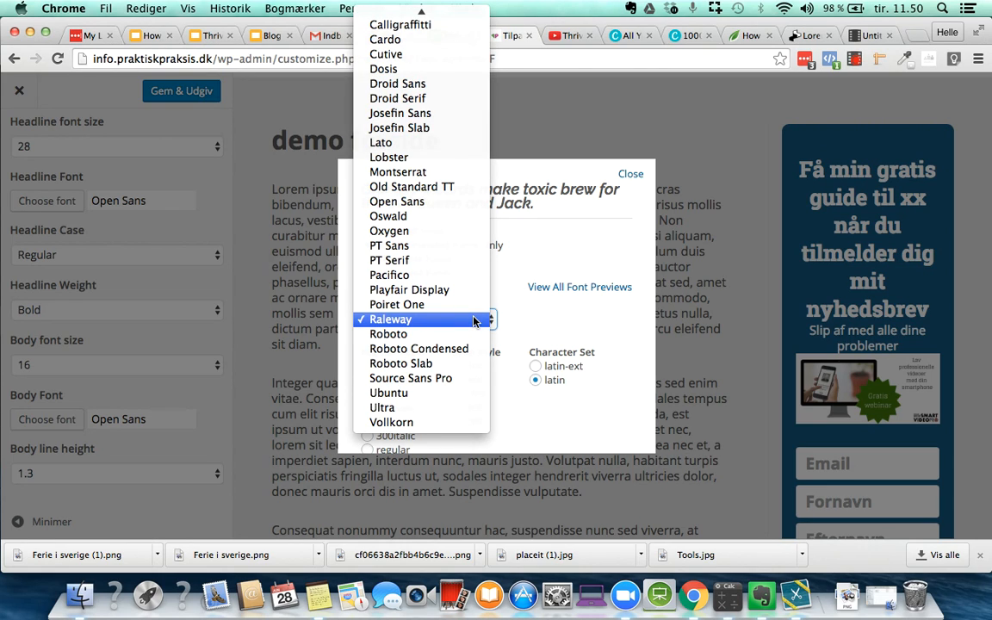
click(438, 422)
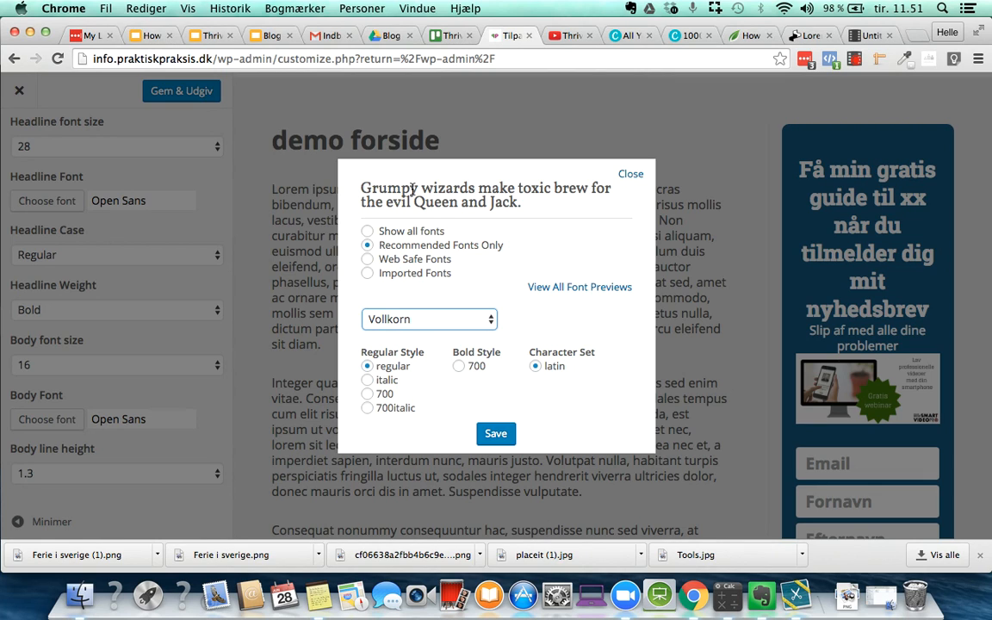
click(435, 319)
scroll(468, 242, up, 5)
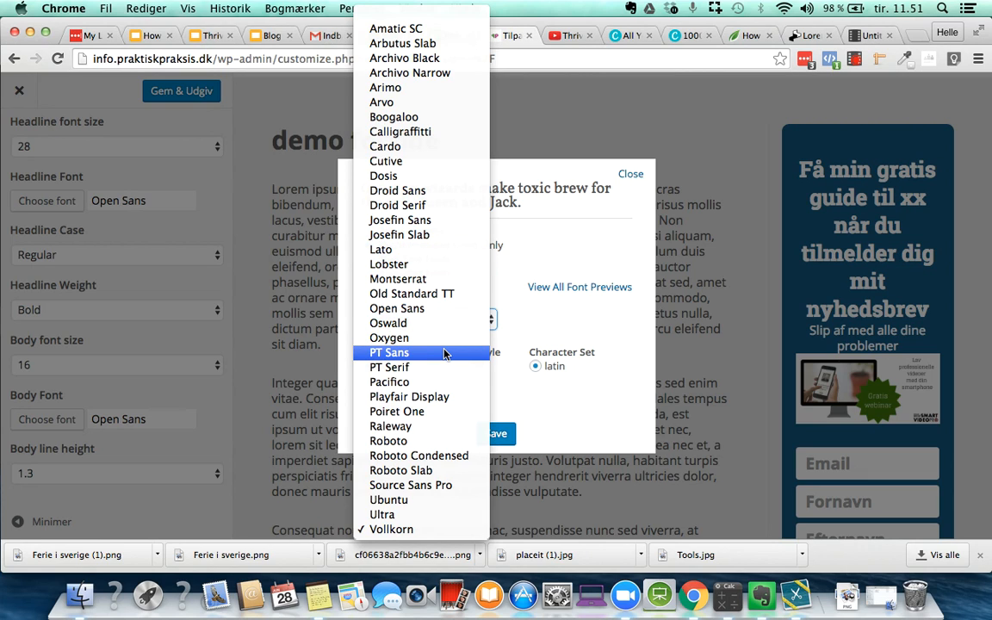
click(436, 103)
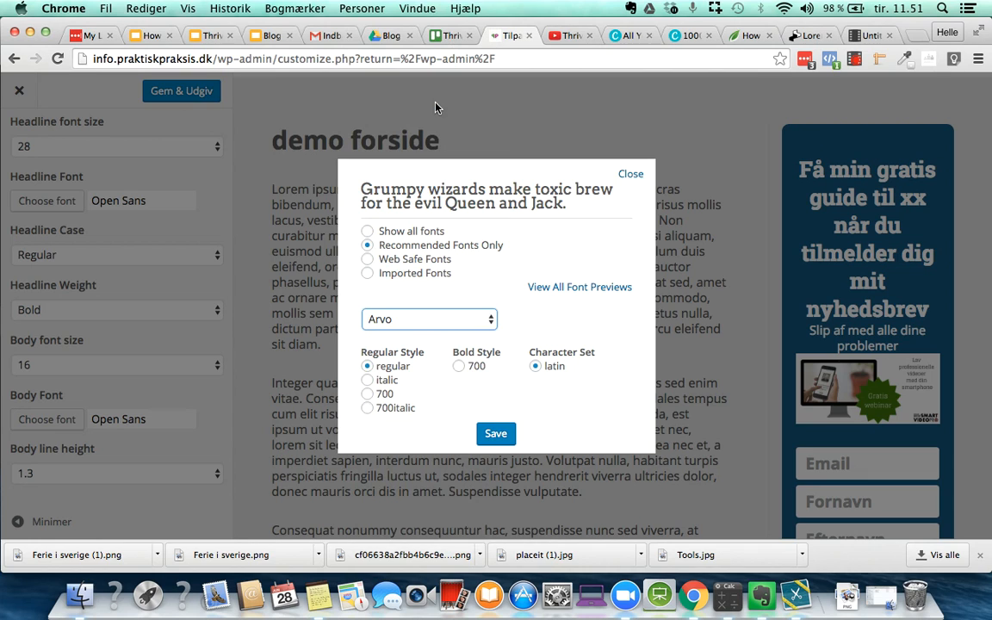
- Choose Oxygen as the body font with bold style 700 and the latin character set, and save the choice
click(466, 321)
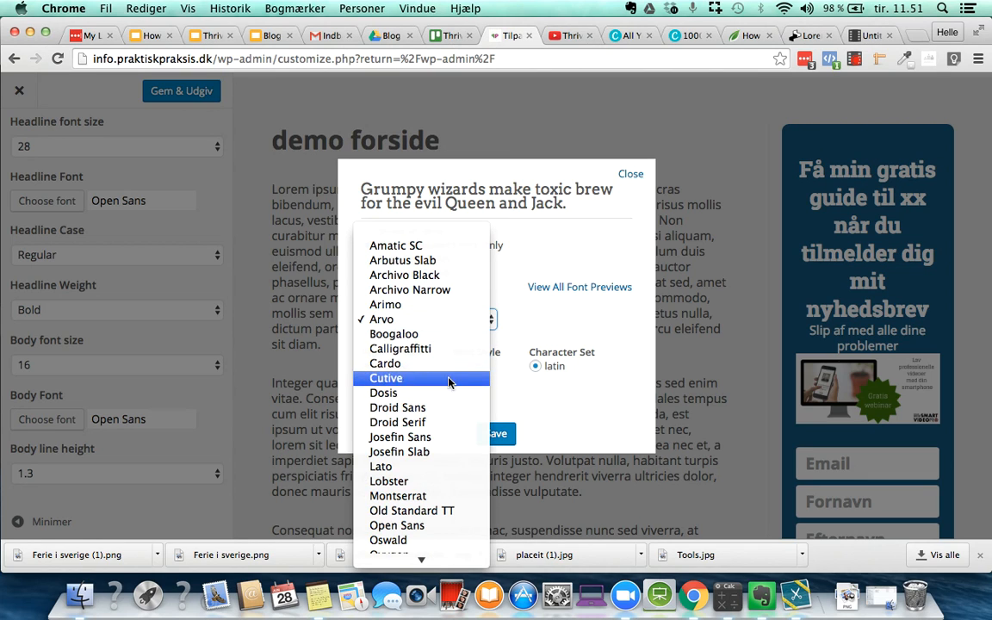
scroll(446, 475, down, 4)
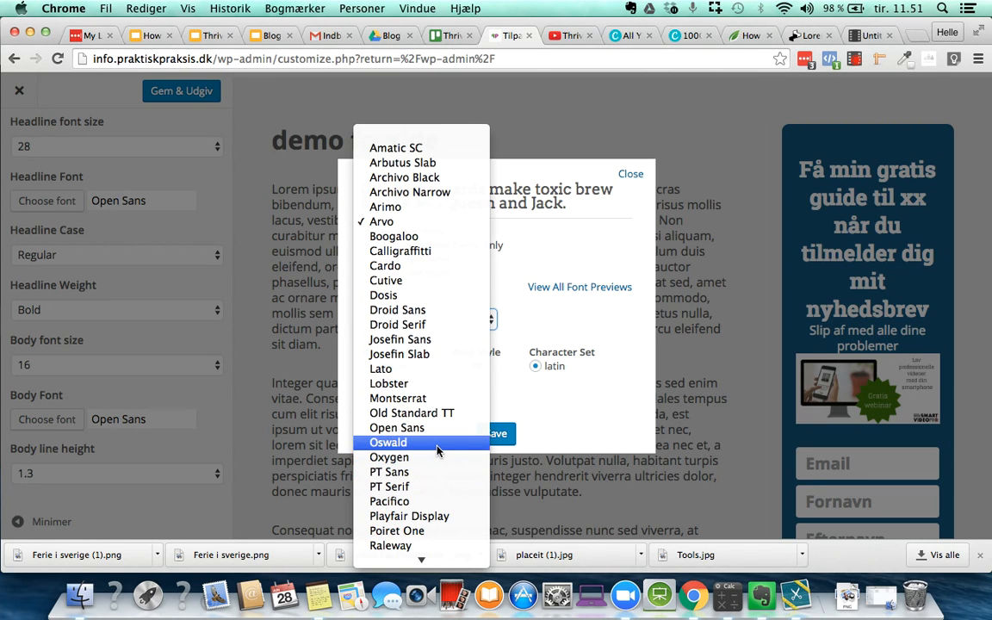
click(437, 462)
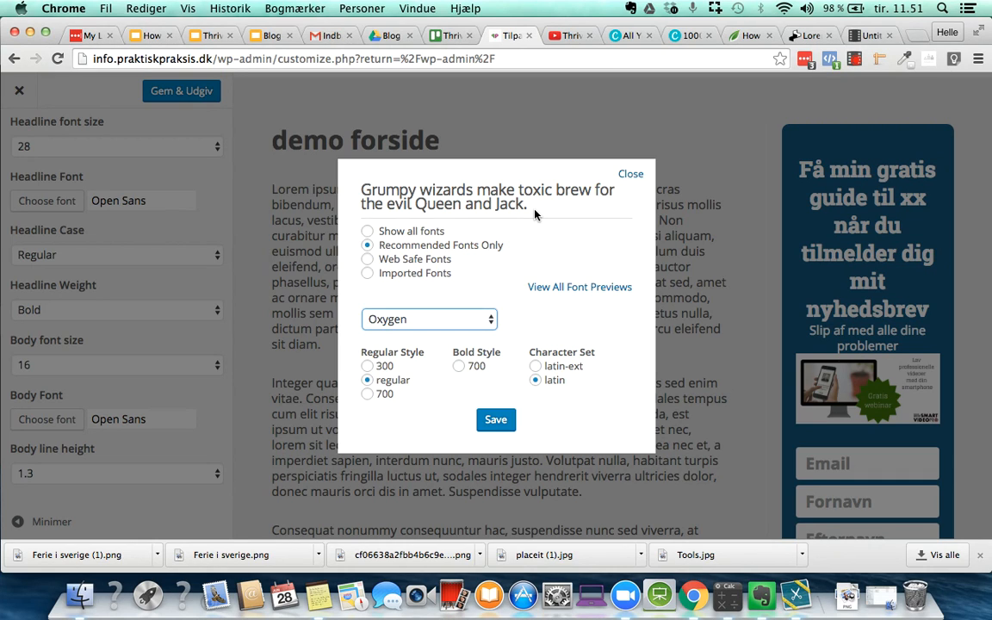
click(458, 368)
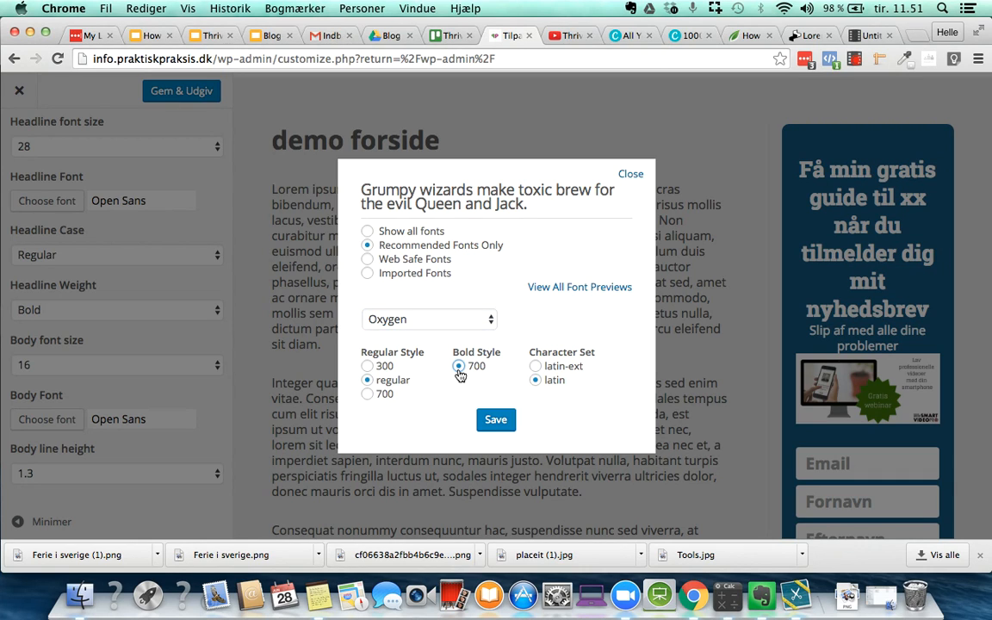
click(536, 367)
click(536, 380)
click(495, 421)
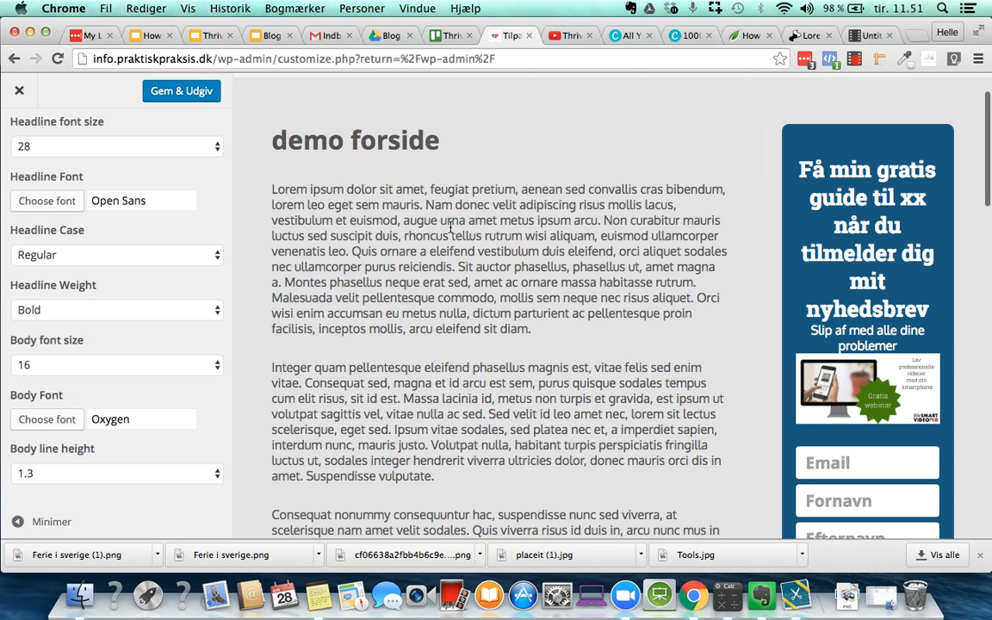
- Set the body line height to 1.4 and review the body text on the demo page
scroll(450, 227, down, 2)
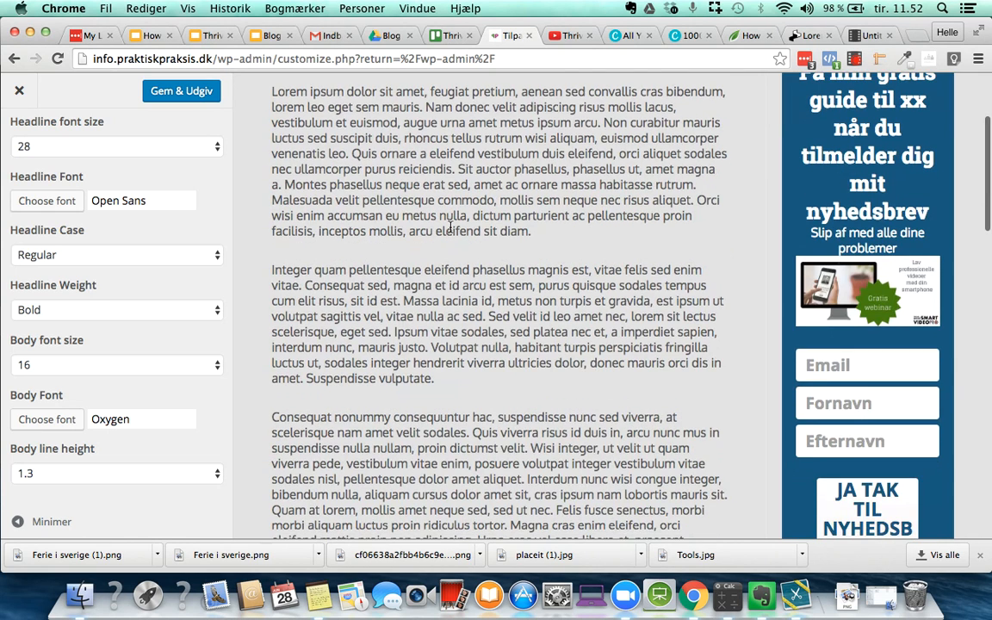
scroll(451, 229, up, 4)
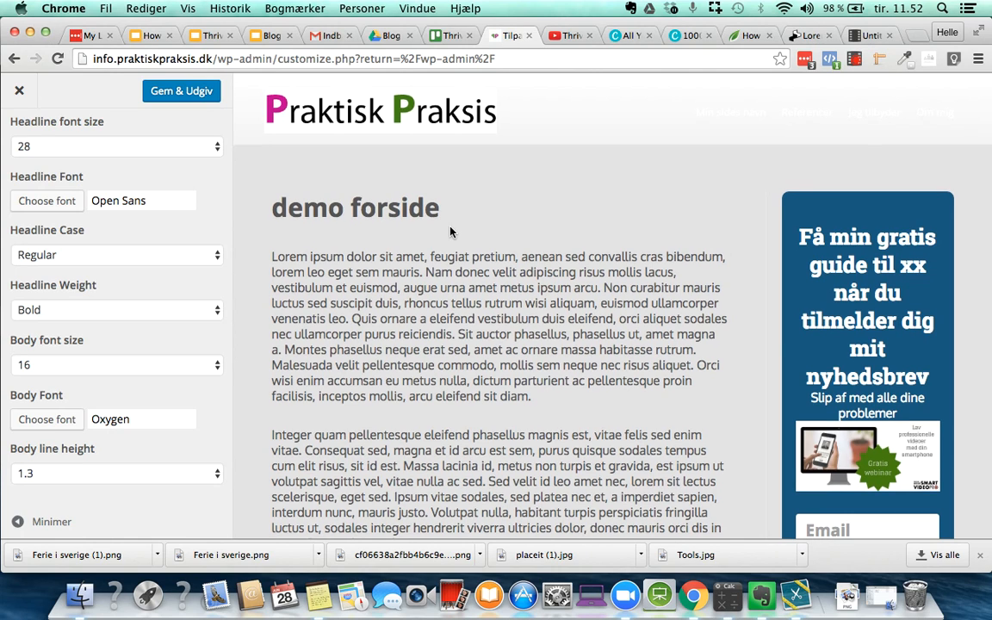
scroll(450, 231, down, 1)
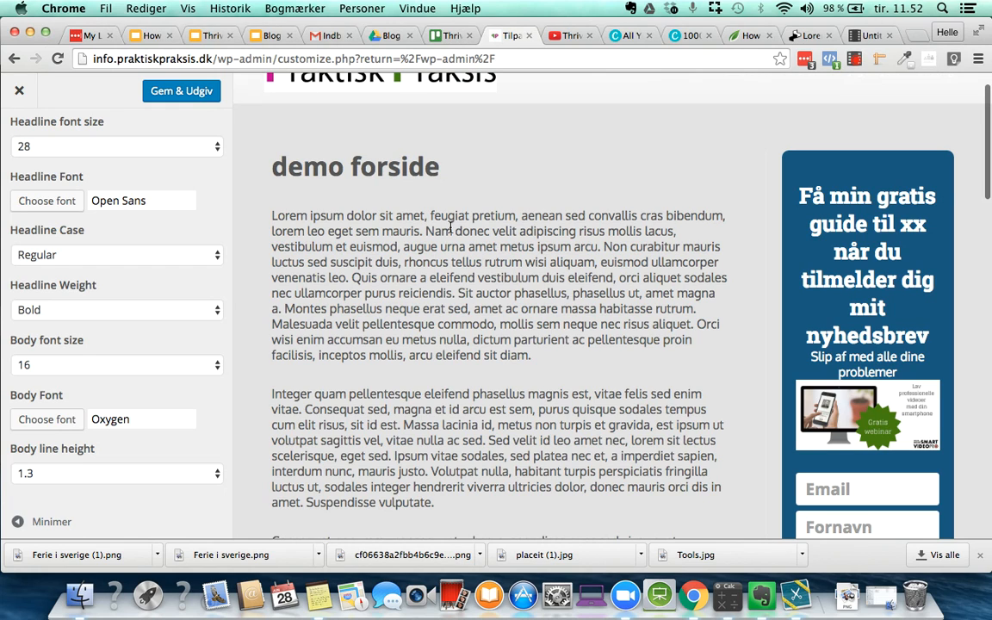
scroll(449, 227, up, 1)
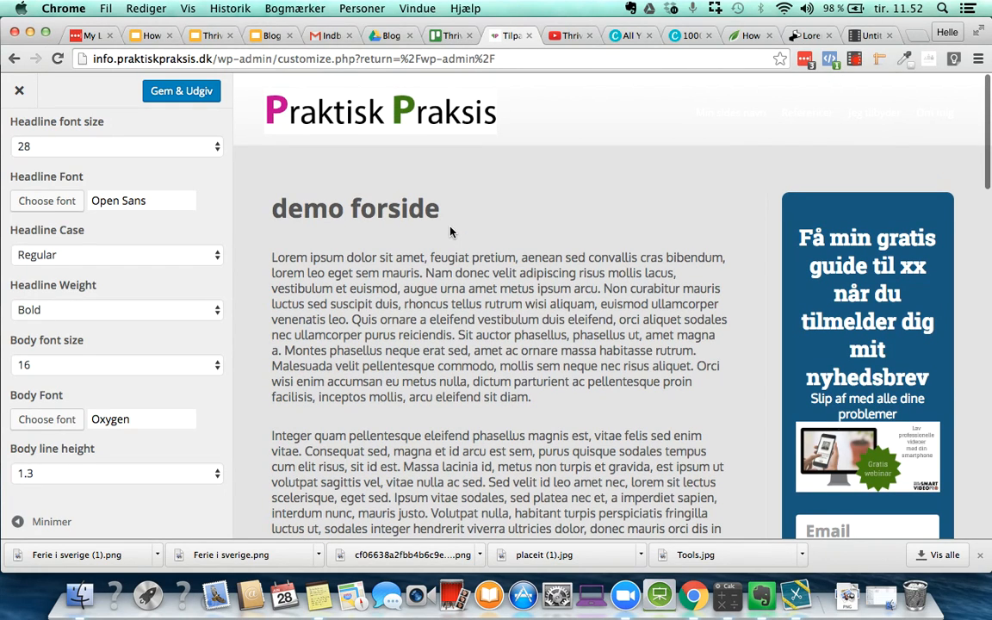
click(214, 474)
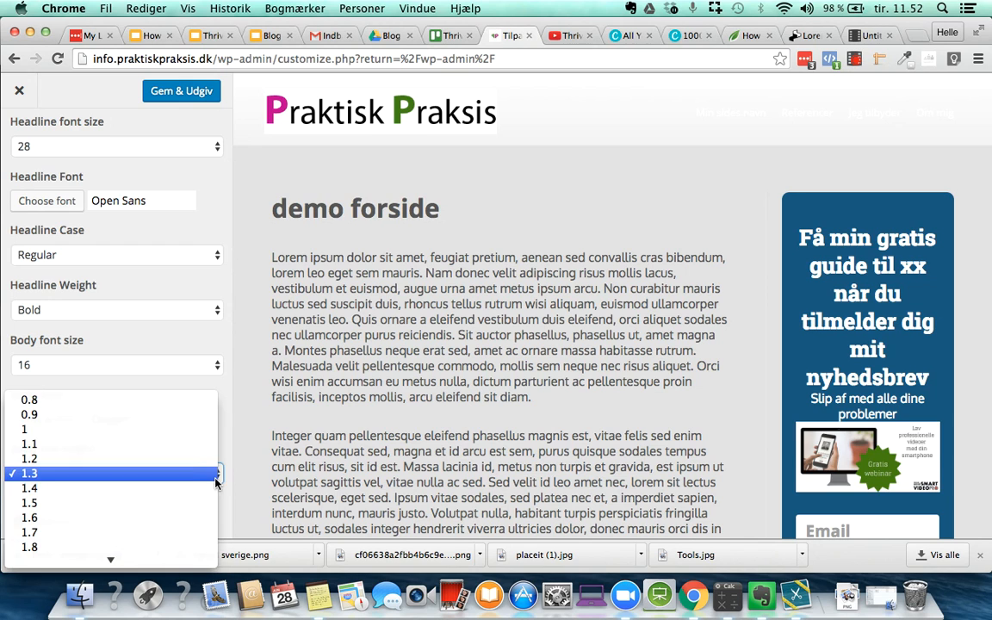
click(191, 488)
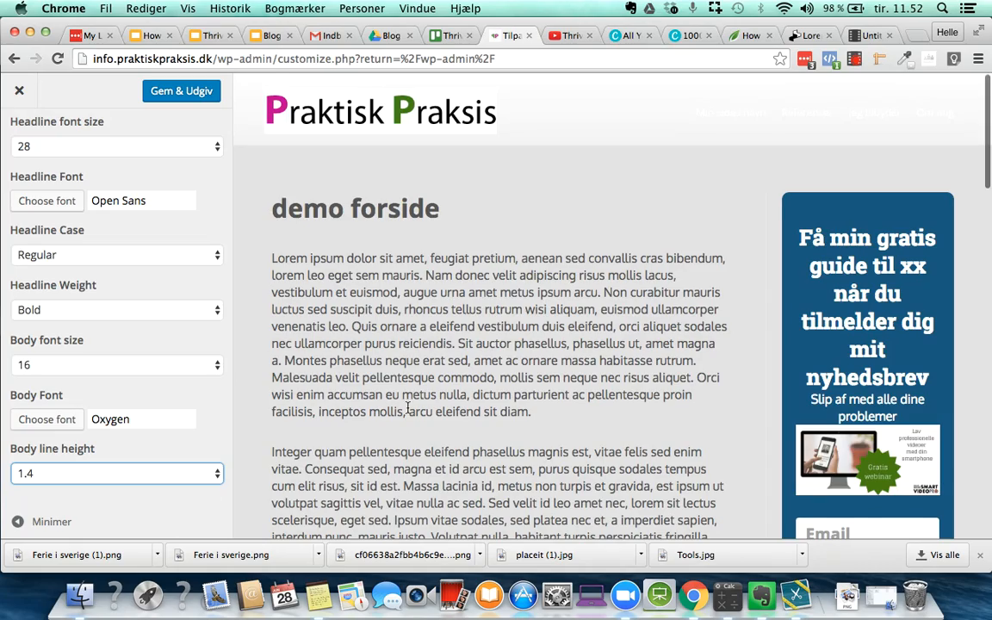
scroll(408, 407, down, 3)
scroll(409, 406, down, 4)
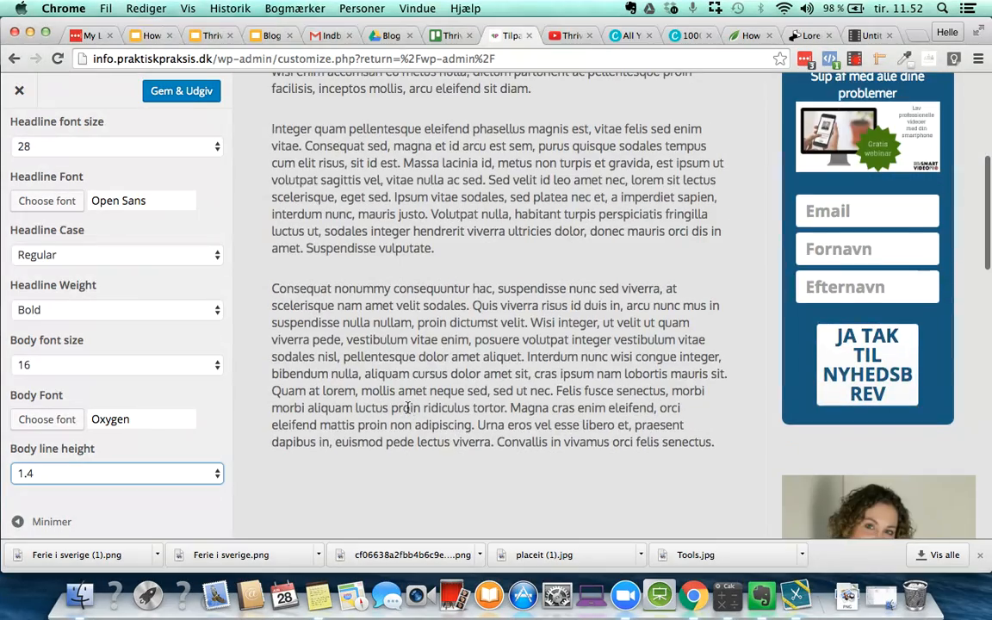
scroll(409, 407, up, 6)
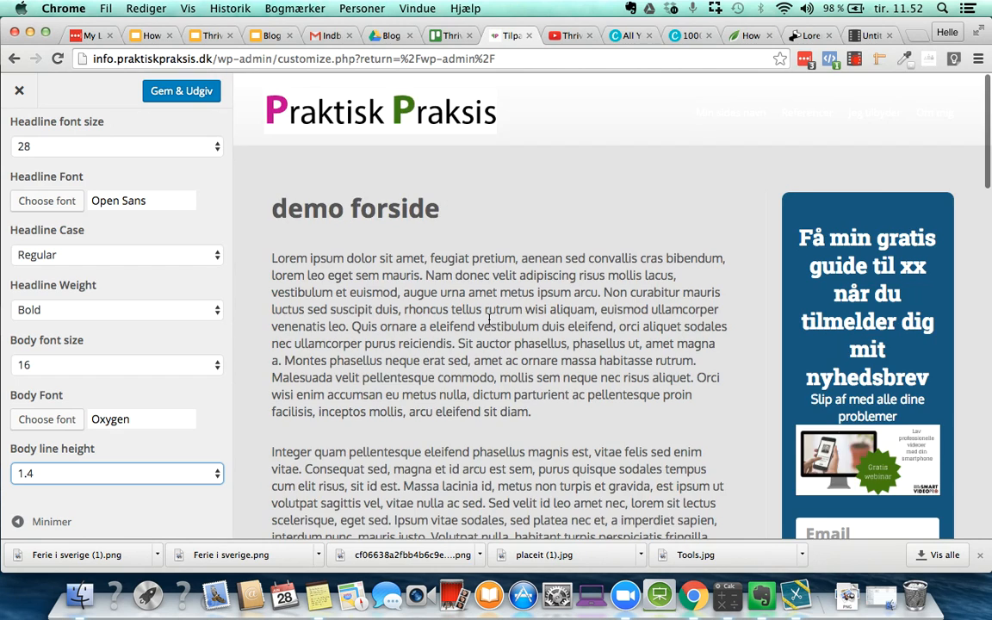
scroll(490, 319, down, 4)
scroll(489, 320, up, 4)
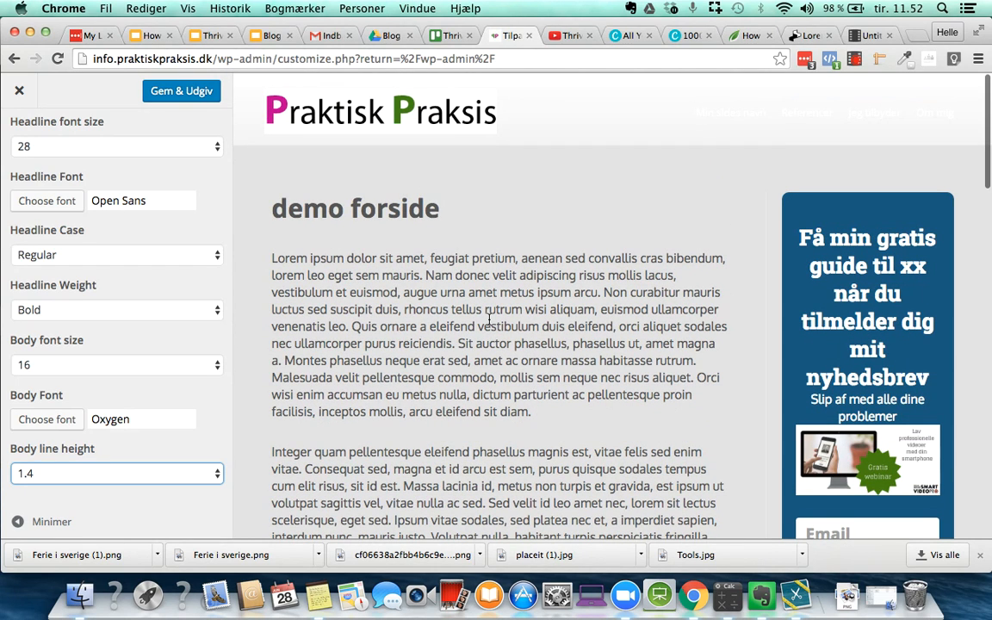